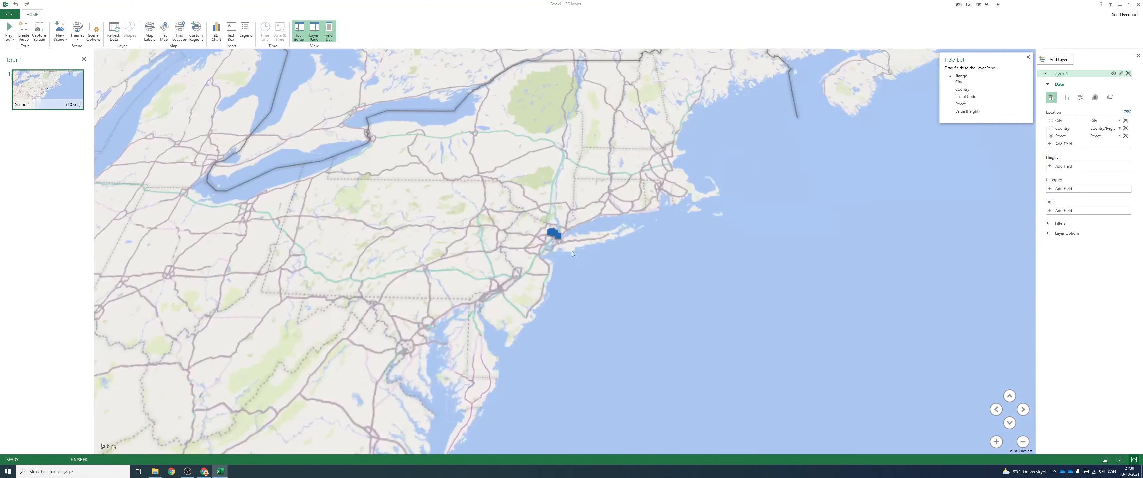
{"action": "scroll", "coordinate": [560, 276], "scroll_direction": "up", "scroll_amount": 8}
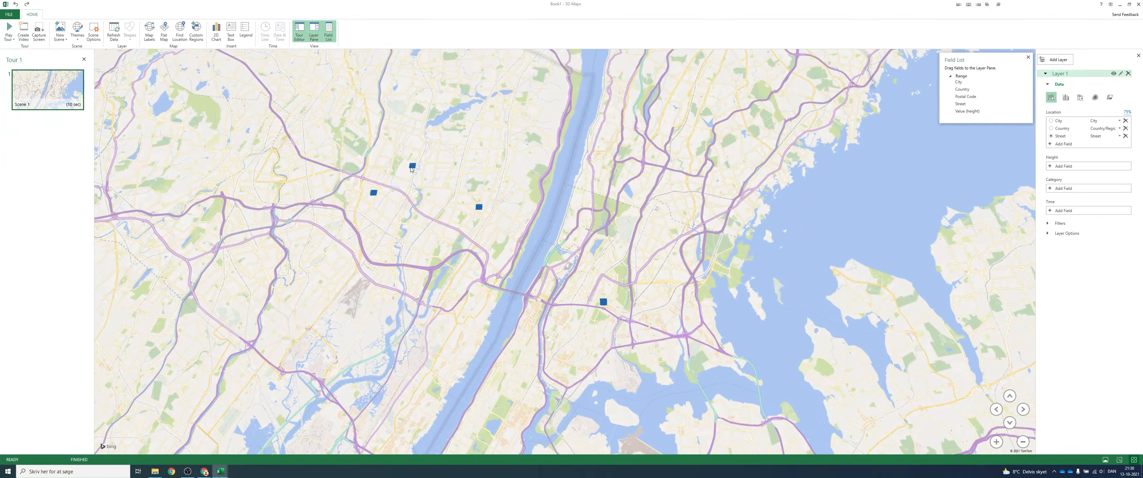
- Examine the plotted address points around New York and read the street, city and country on their data cards
{"action": "mouse_move", "coordinate": [412, 170]}
{"action": "mouse_move", "coordinate": [479, 209]}
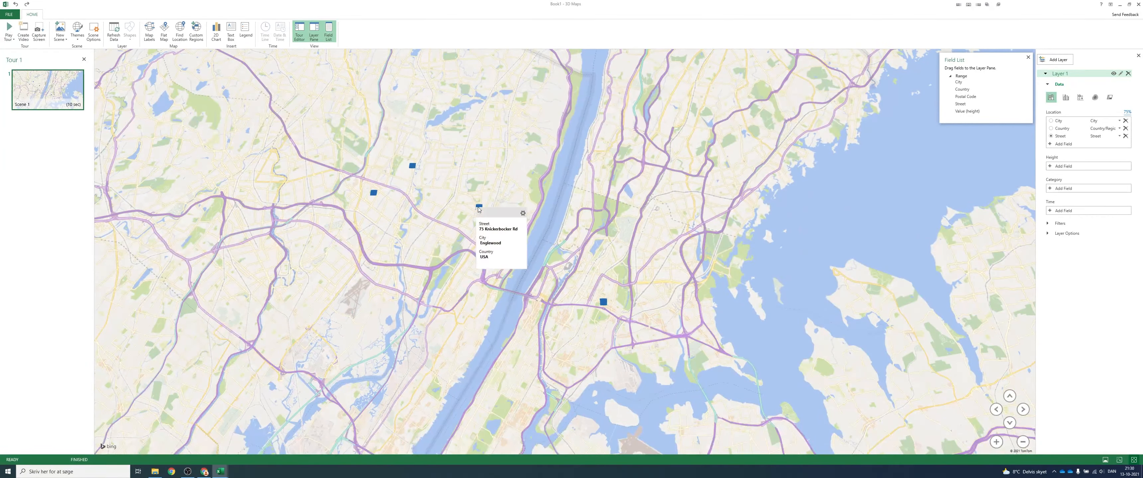
{"action": "mouse_move", "coordinate": [604, 304]}
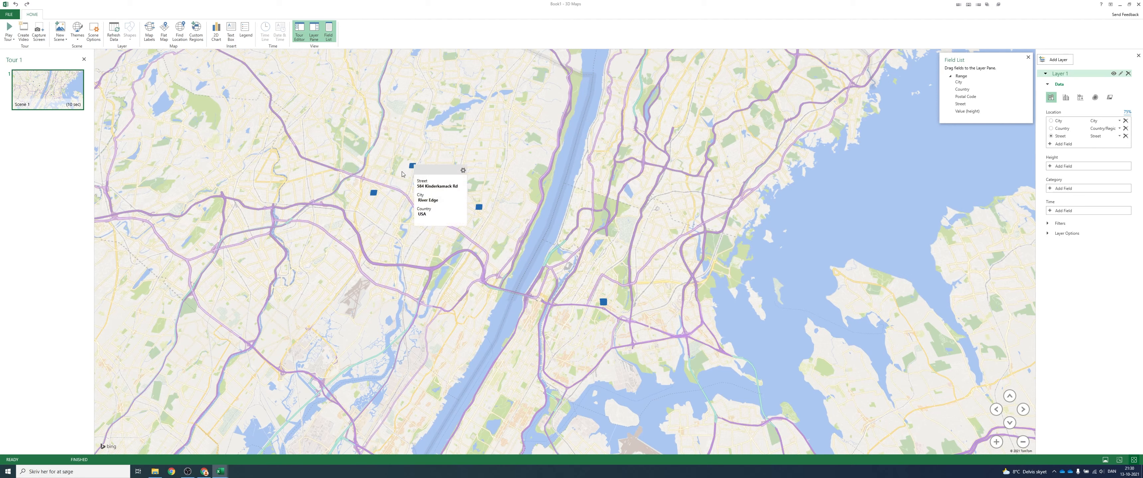
{"action": "mouse_move", "coordinate": [375, 193]}
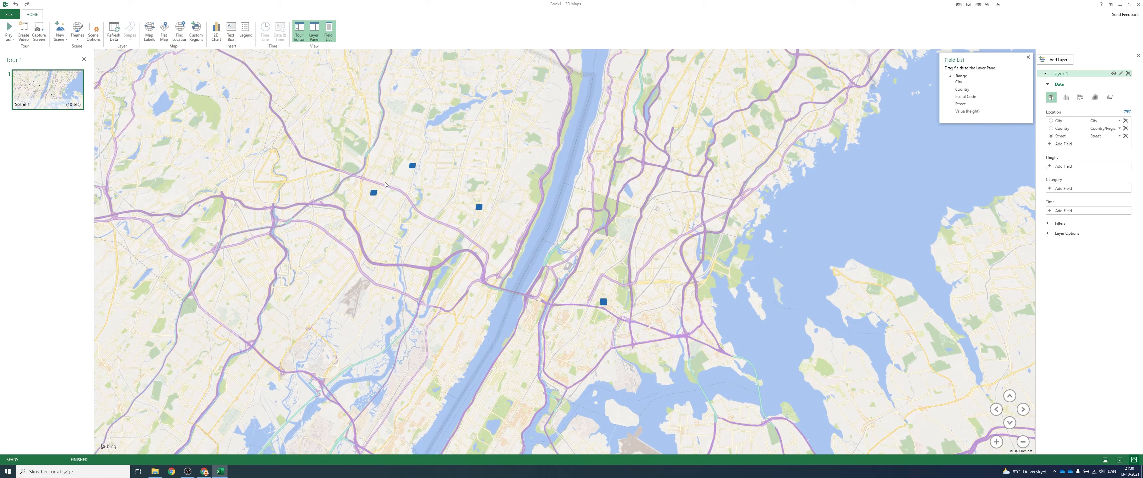
- Use the Value (height) field as the height of Layer 1's columns and view the map at a tilt
{"action": "left_click", "coordinate": [1010, 423]}
{"action": "left_click", "coordinate": [1010, 423]}
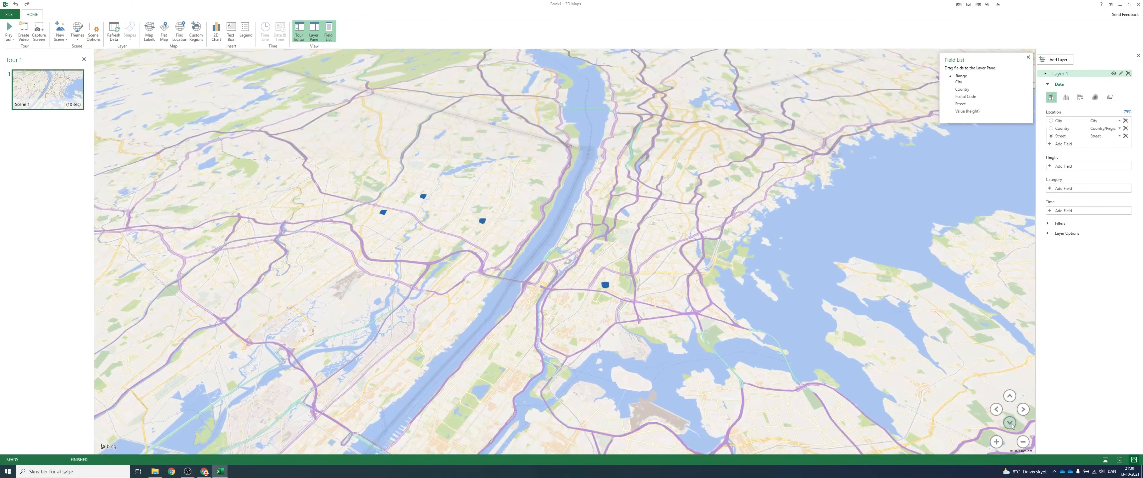
{"action": "left_click", "coordinate": [1011, 424]}
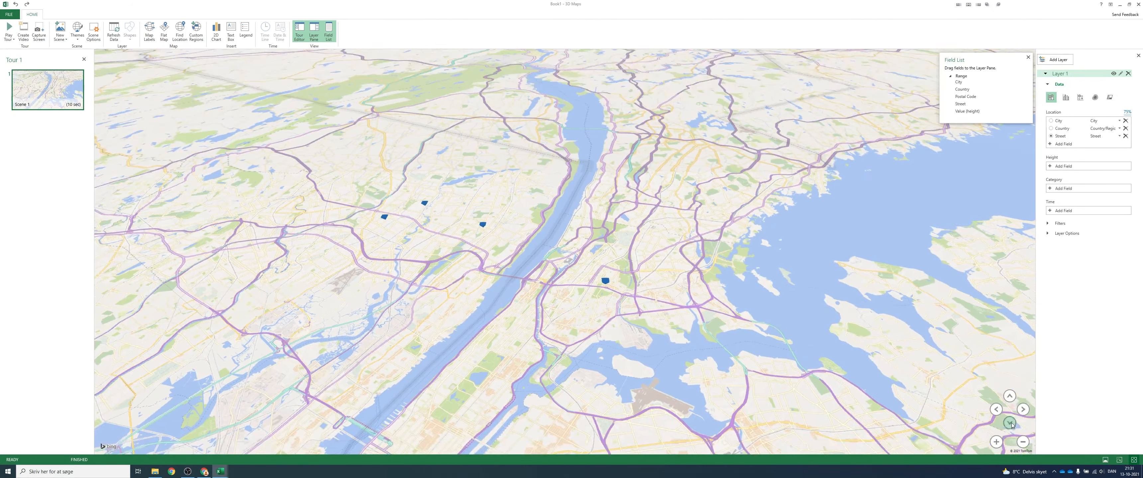
{"action": "scroll", "coordinate": [651, 298], "scroll_direction": "up", "scroll_amount": 3}
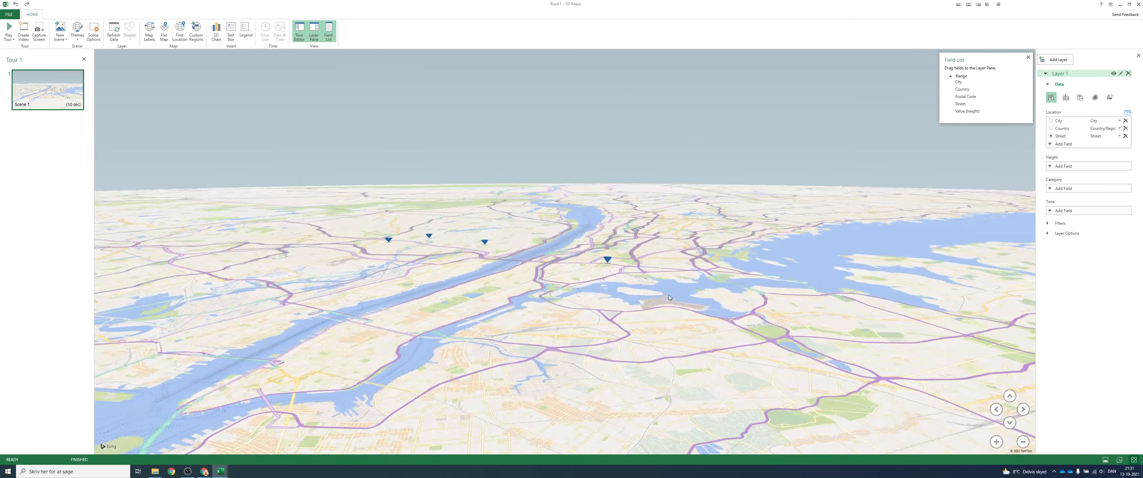
{"action": "scroll", "coordinate": [651, 299], "scroll_direction": "up", "scroll_amount": 3}
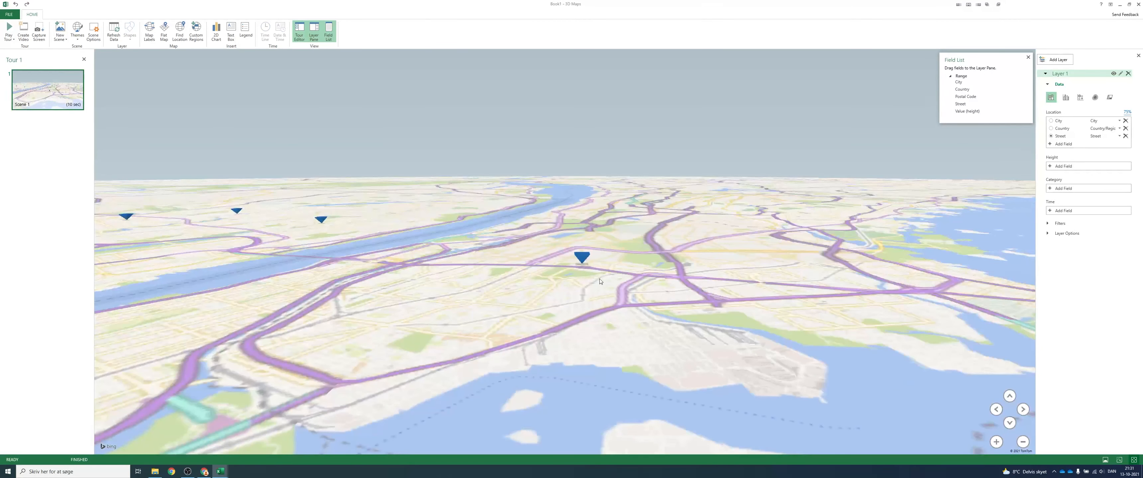
{"action": "scroll", "coordinate": [499, 286], "scroll_direction": "down", "scroll_amount": 3}
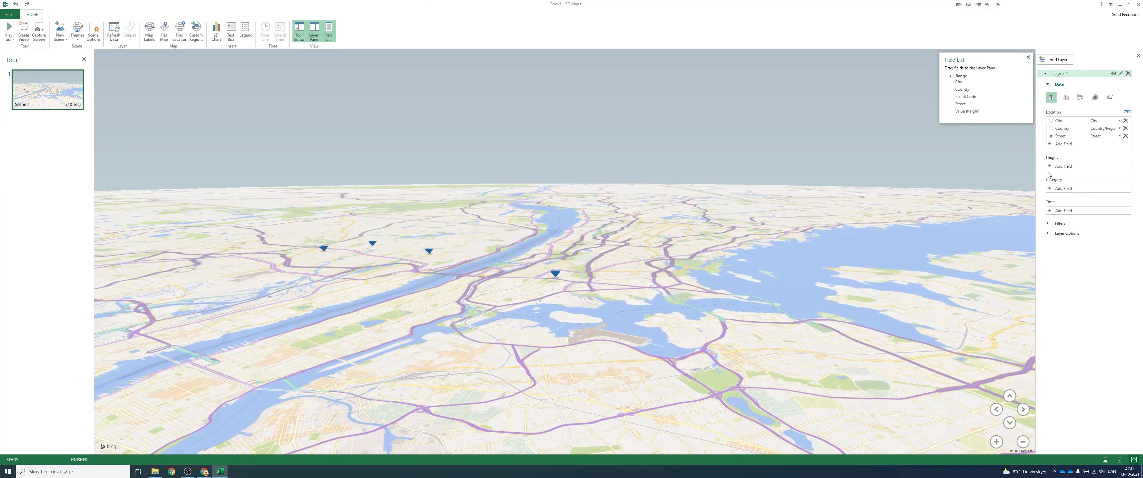
{"action": "left_click", "coordinate": [1067, 167]}
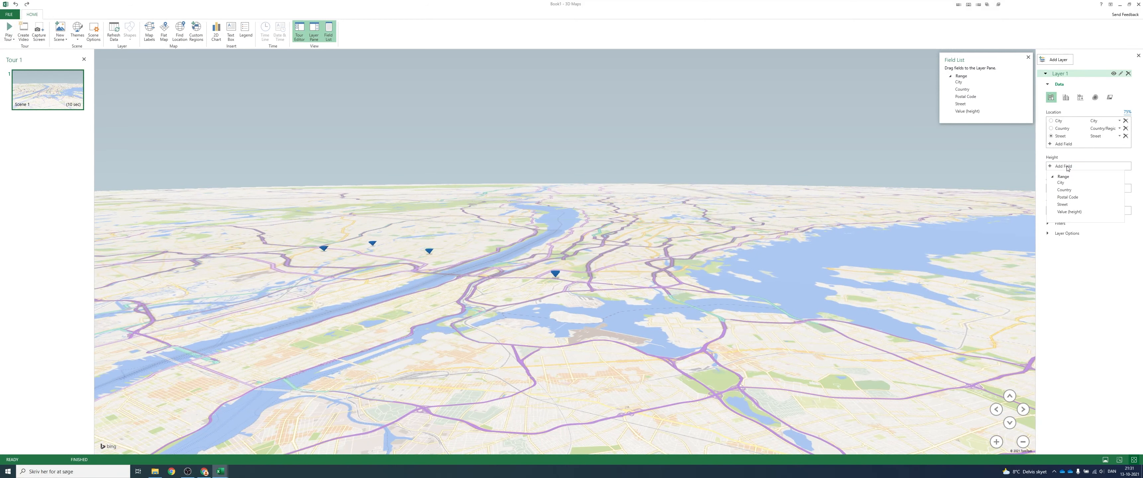
{"action": "left_click", "coordinate": [1069, 213]}
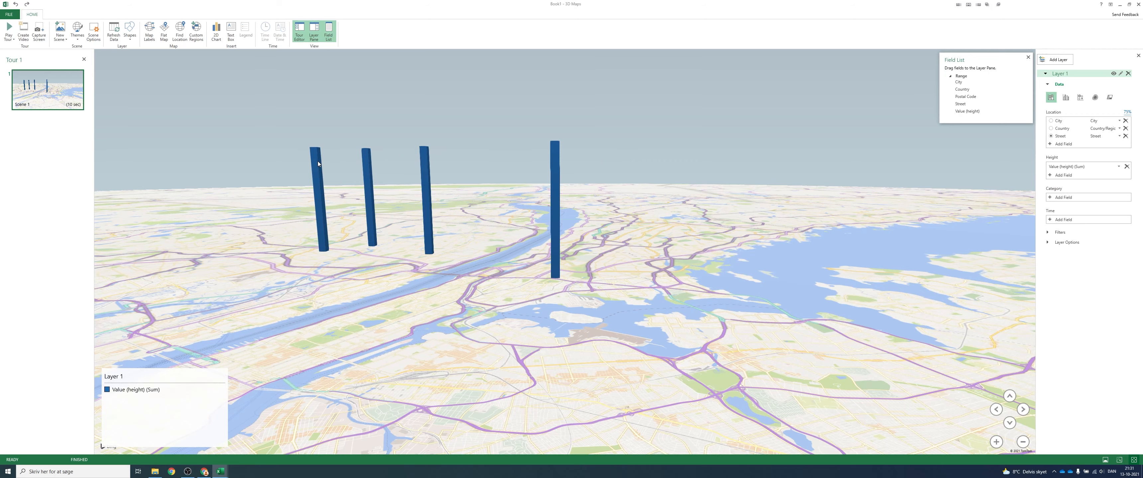
- Add an annotation titled "Mom home" to the column east of the river
{"action": "mouse_move", "coordinate": [318, 163]}
{"action": "left_click", "coordinate": [1010, 396]}
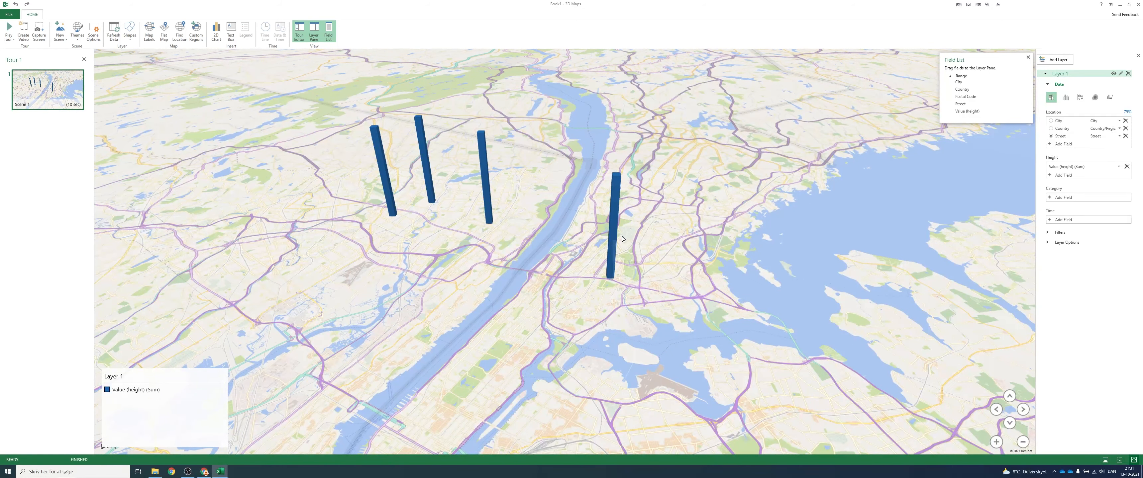
{"action": "left_click", "coordinate": [617, 199]}
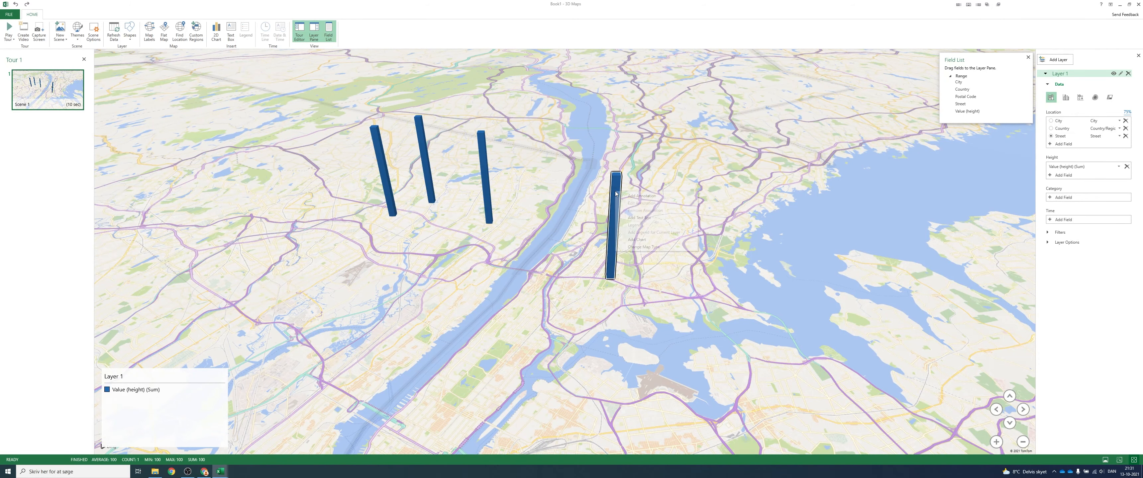
{"action": "right_click", "coordinate": [616, 194]}
{"action": "left_click", "coordinate": [624, 197]}
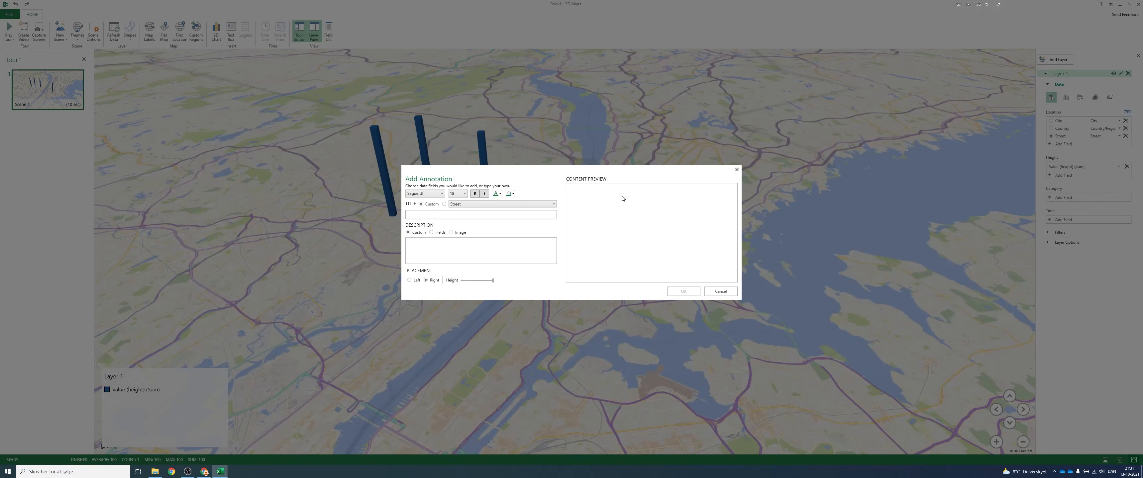
{"action": "type", "text": "Mom home"}
{"action": "left_click", "coordinate": [680, 291]}
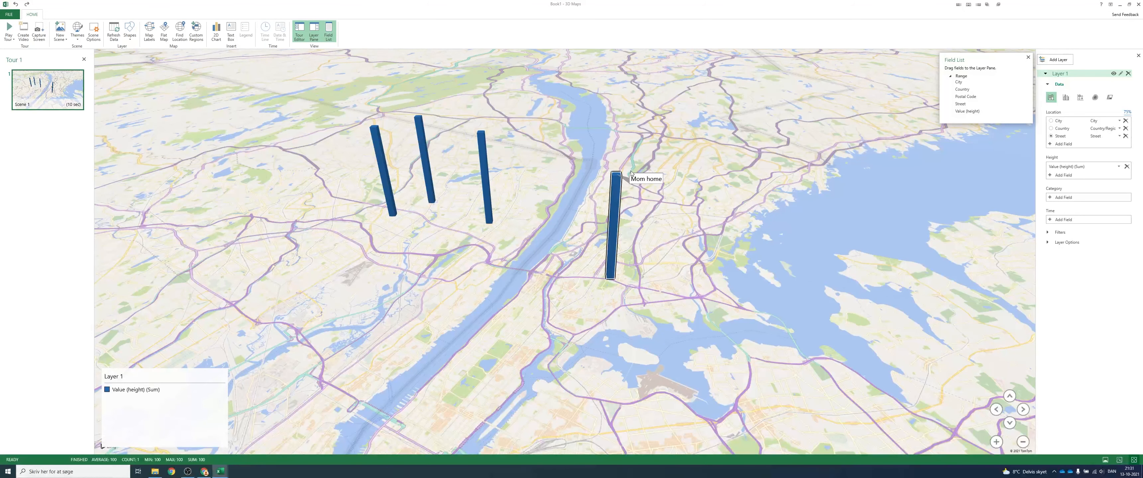
- Annotate the column closest to the river's west side with the title "Brothers house" and the description "$ 1,000,000"
{"action": "left_click_drag", "start_coordinate": [547, 223], "coordinate": [526, 180]}
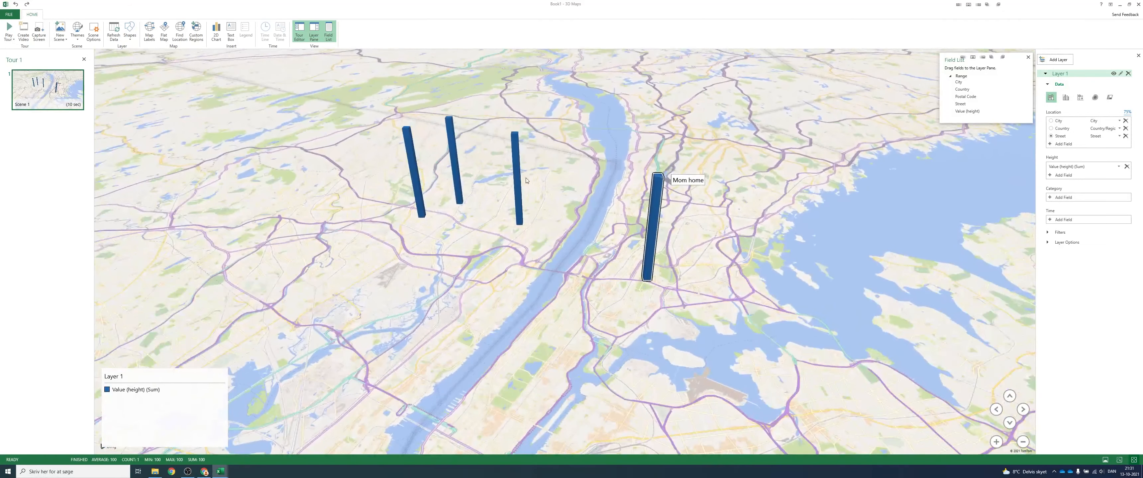
{"action": "left_click", "coordinate": [524, 150]}
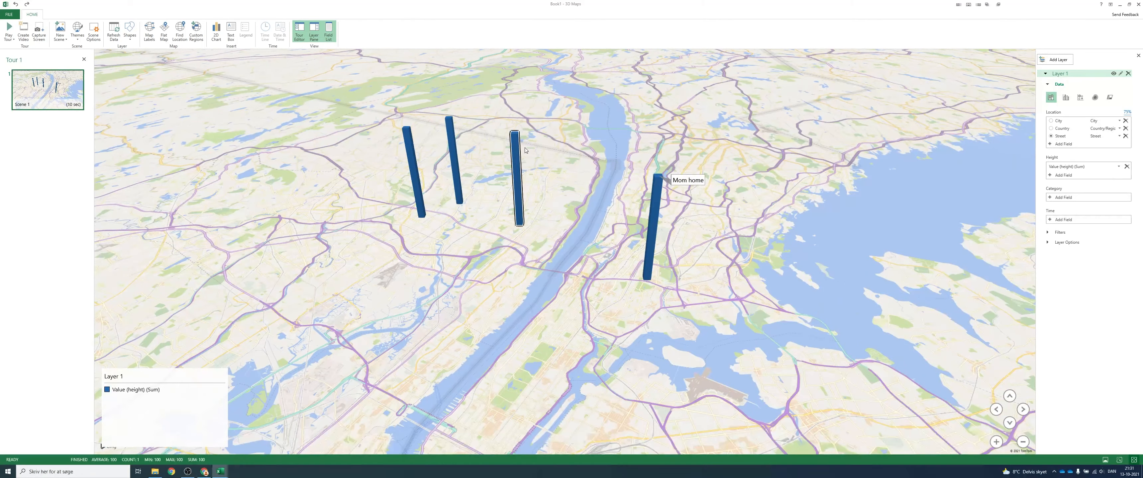
{"action": "left_click", "coordinate": [494, 212]}
{"action": "type", "text": "Brothers house"}
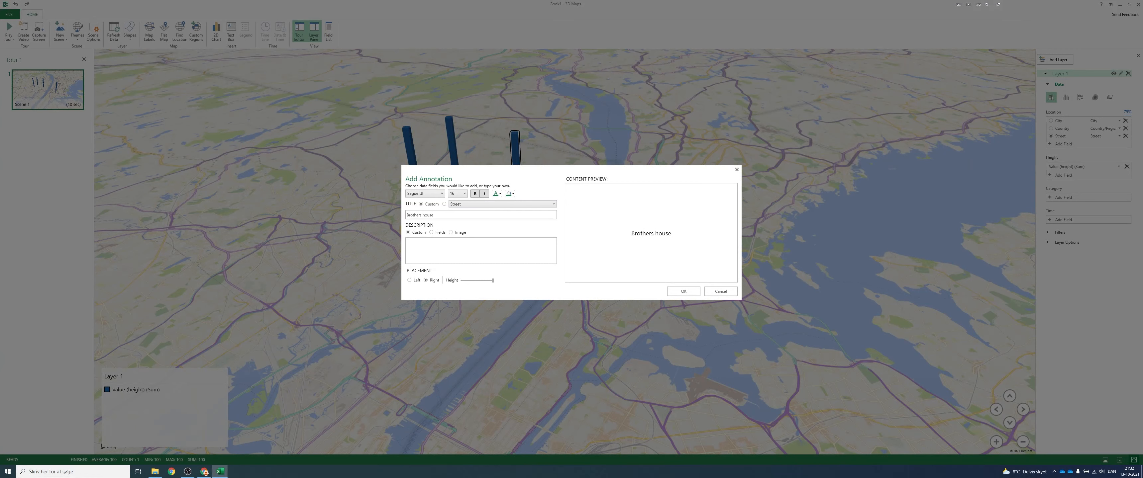
{"action": "type", "text": "$ 1,000 ,"}
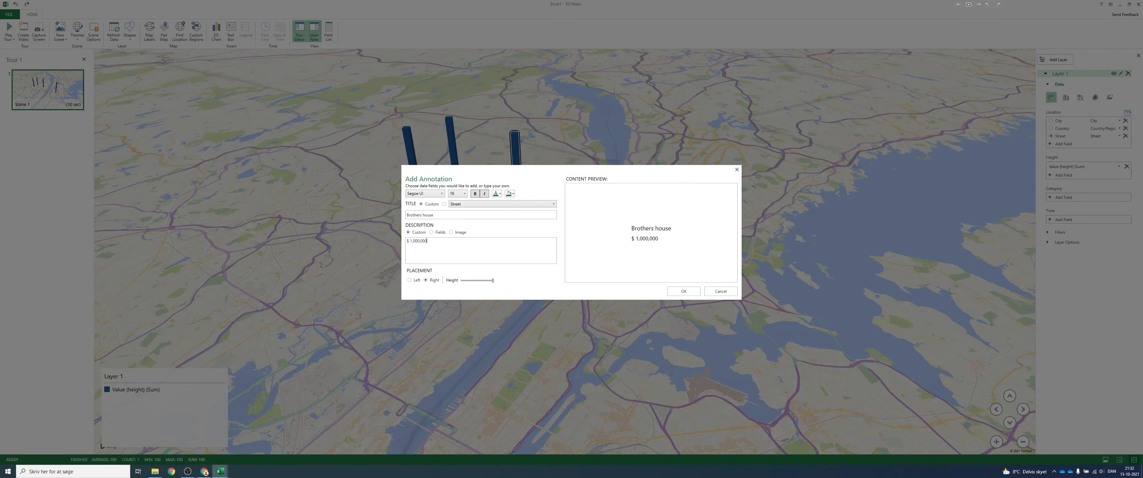
{"action": "left_click", "coordinate": [684, 291]}
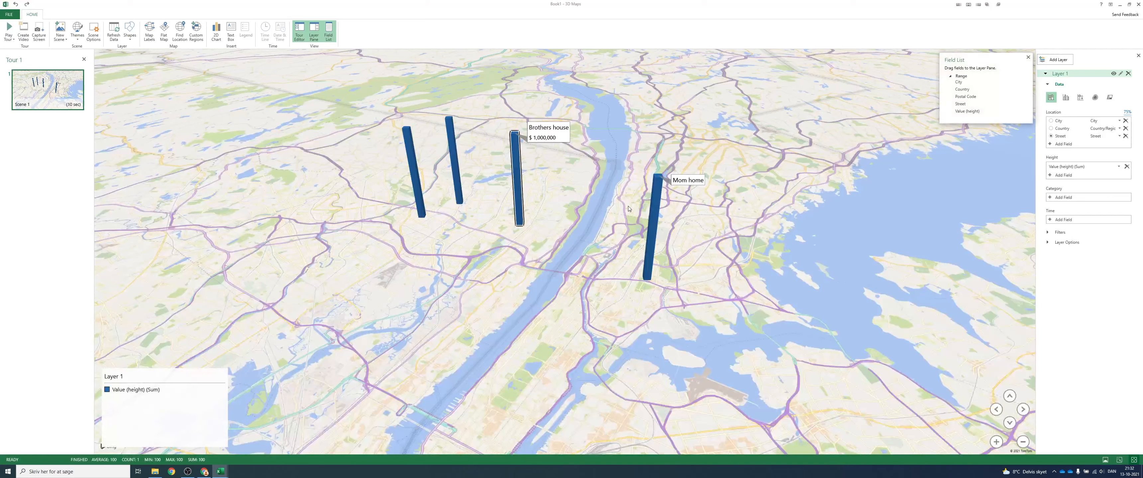
- In the layer options, reduce the column height to about 59% and set the thickness to about 118%
{"action": "mouse_move", "coordinate": [539, 136]}
{"action": "left_click", "coordinate": [654, 209]}
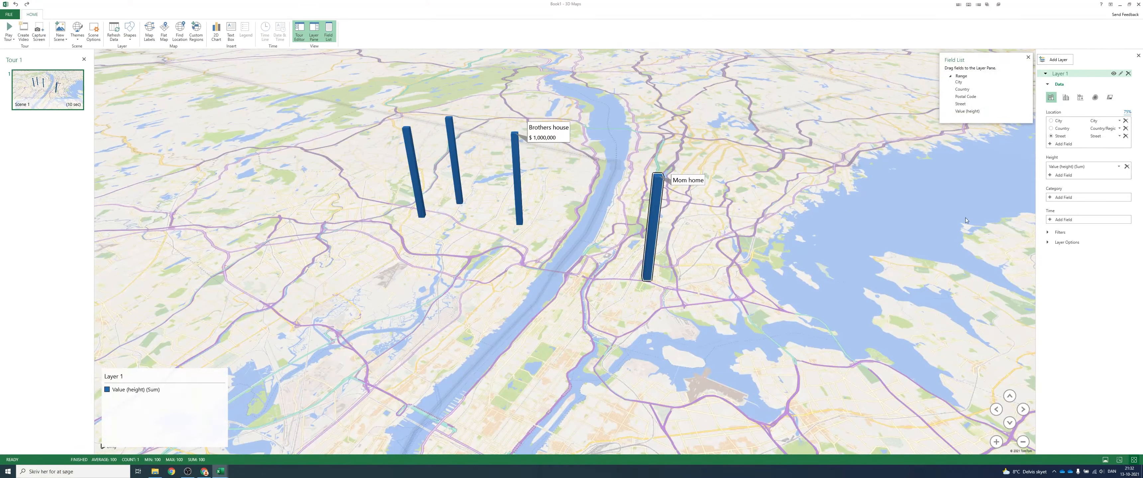
{"action": "left_click", "coordinate": [1048, 243]}
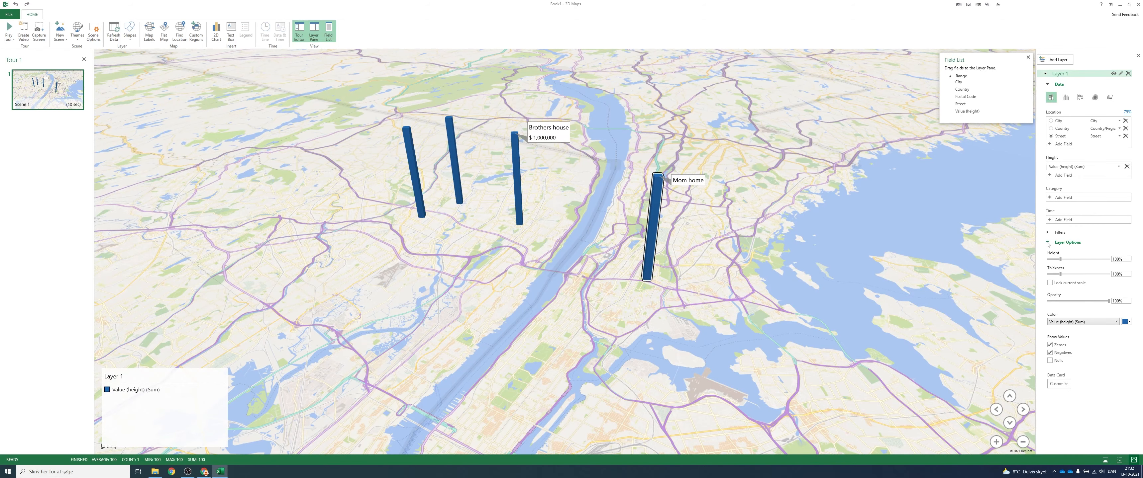
{"action": "left_click_drag", "start_coordinate": [1060, 259], "coordinate": [1051, 274]}
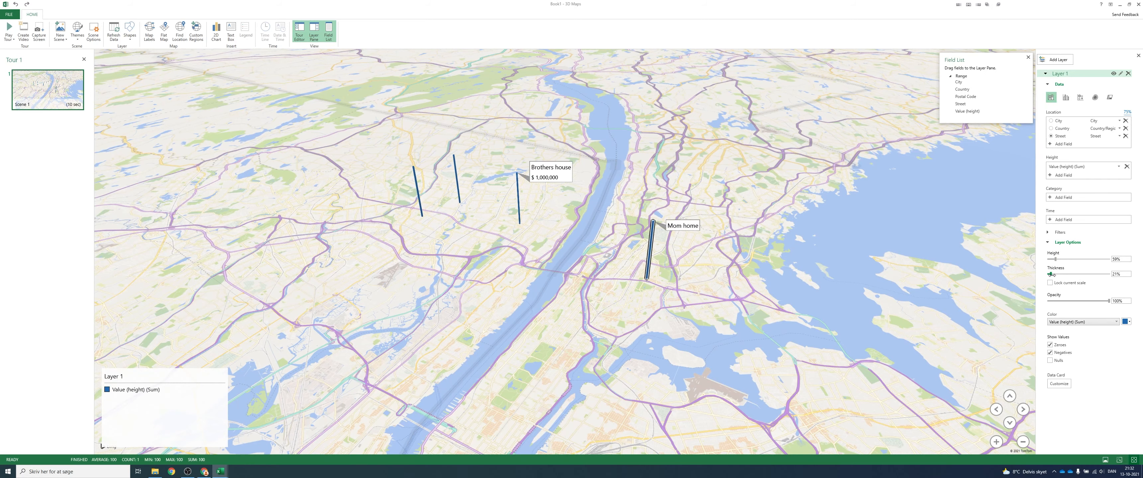
{"action": "left_click_drag", "start_coordinate": [1051, 275], "coordinate": [1062, 275]}
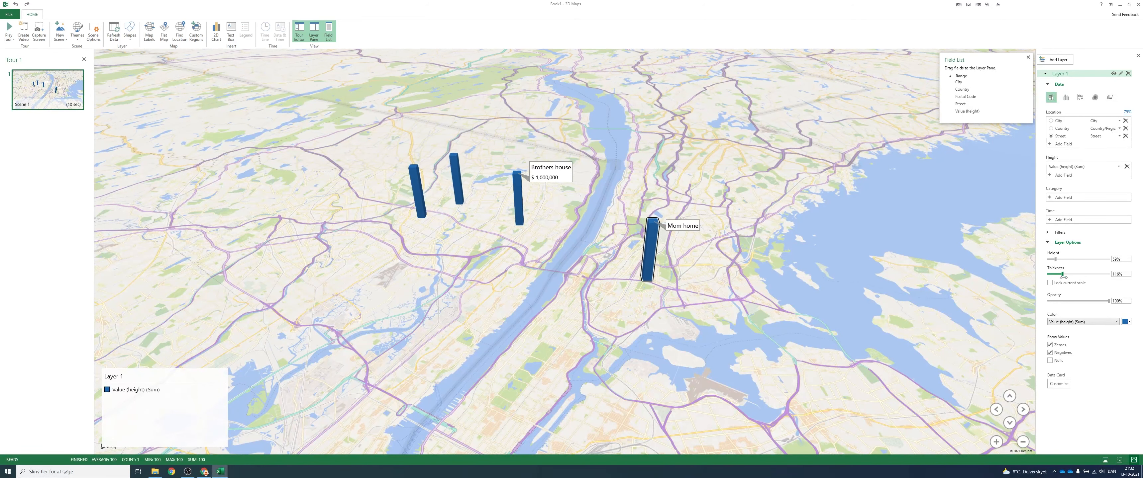
- Try green for the Value (height) columns and settle on dark red
{"action": "left_click", "coordinate": [1125, 322]}
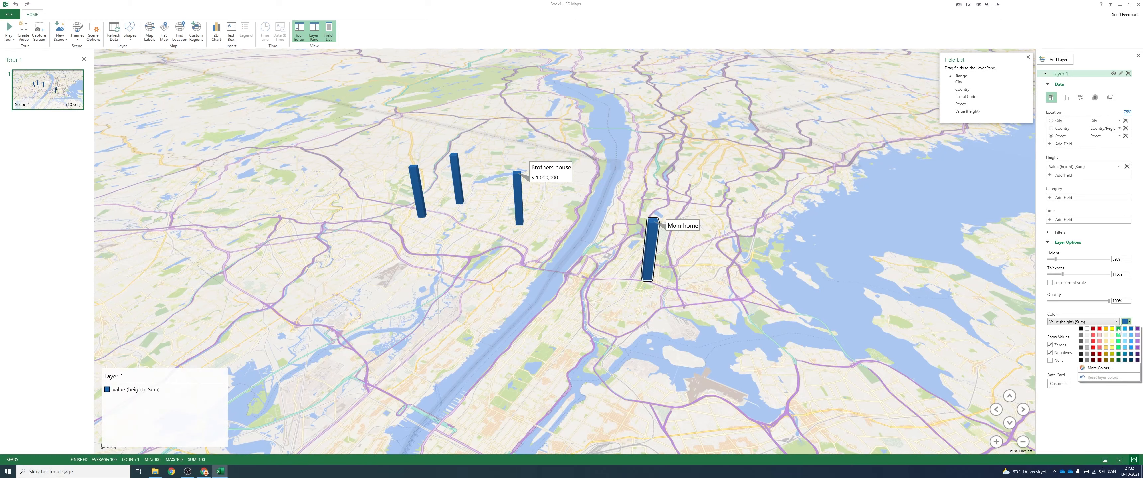
{"action": "left_click", "coordinate": [1119, 329]}
{"action": "left_click", "coordinate": [1126, 322]}
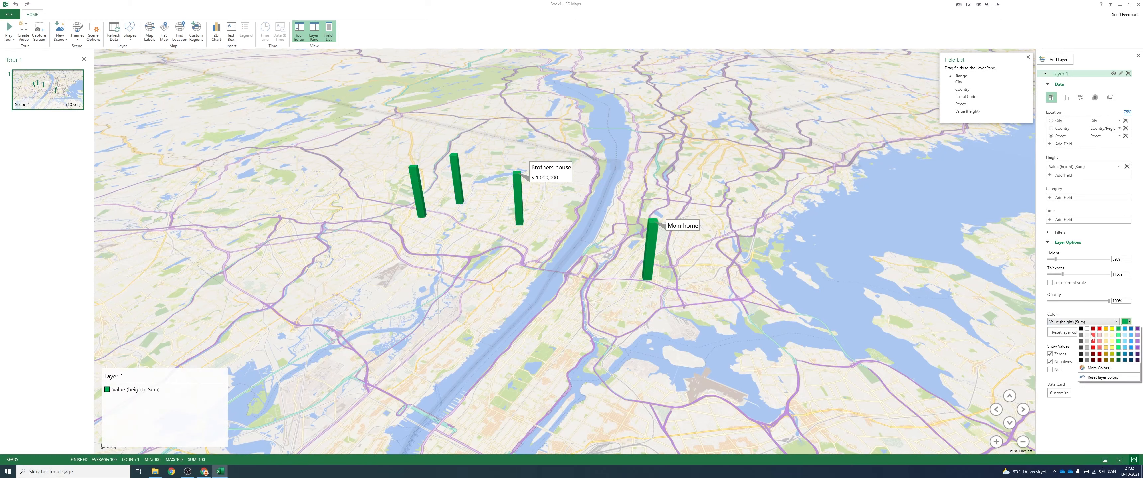
{"action": "left_click", "coordinate": [1093, 329]}
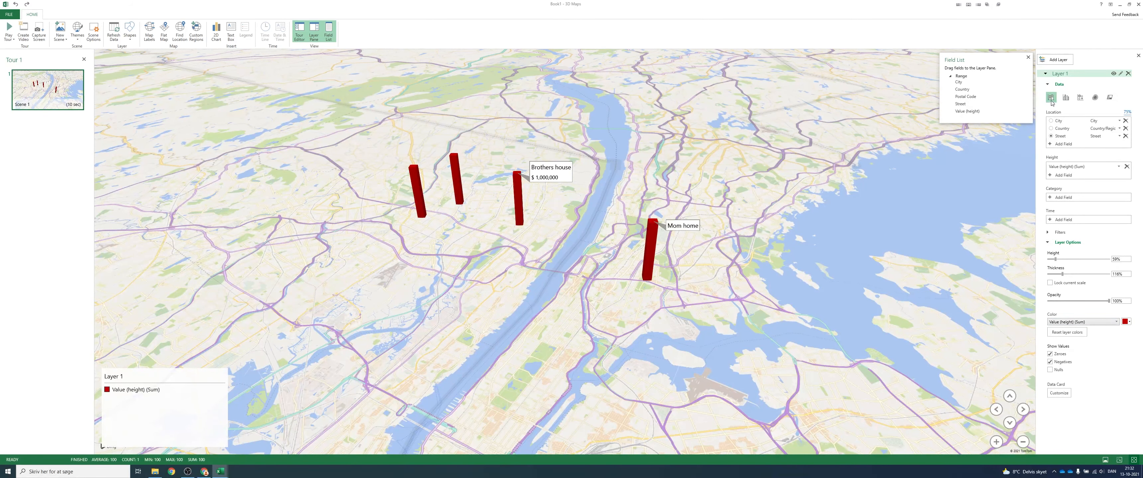
- Try the heat map visualization with a color scale of about 73%, and return to the column visualization
{"action": "left_click", "coordinate": [1095, 98]}
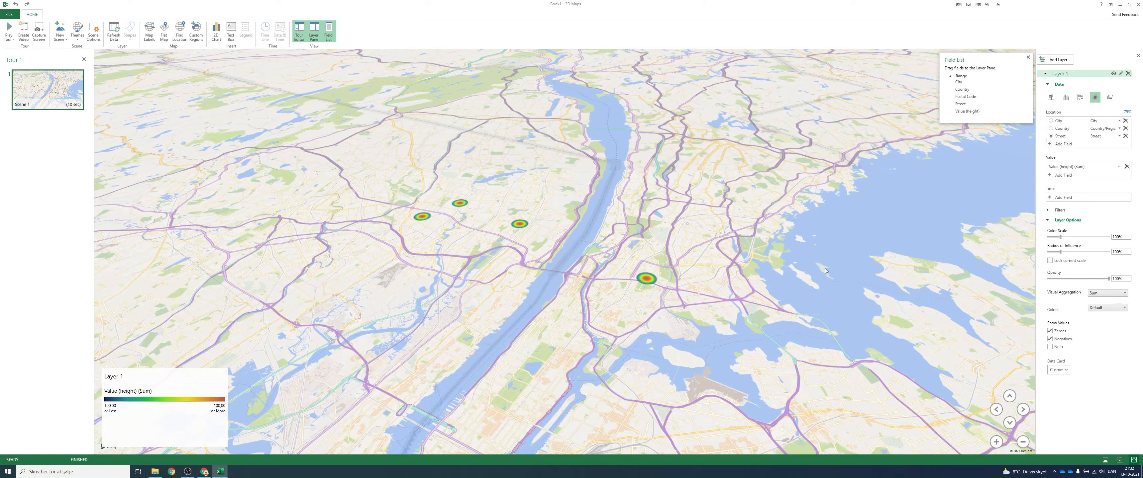
{"action": "mouse_move", "coordinate": [1060, 237]}
{"action": "left_mouse_down"}
{"action": "mouse_move", "coordinate": [1075, 237]}
{"action": "mouse_move", "coordinate": [1064, 236]}
{"action": "left_mouse_up"}
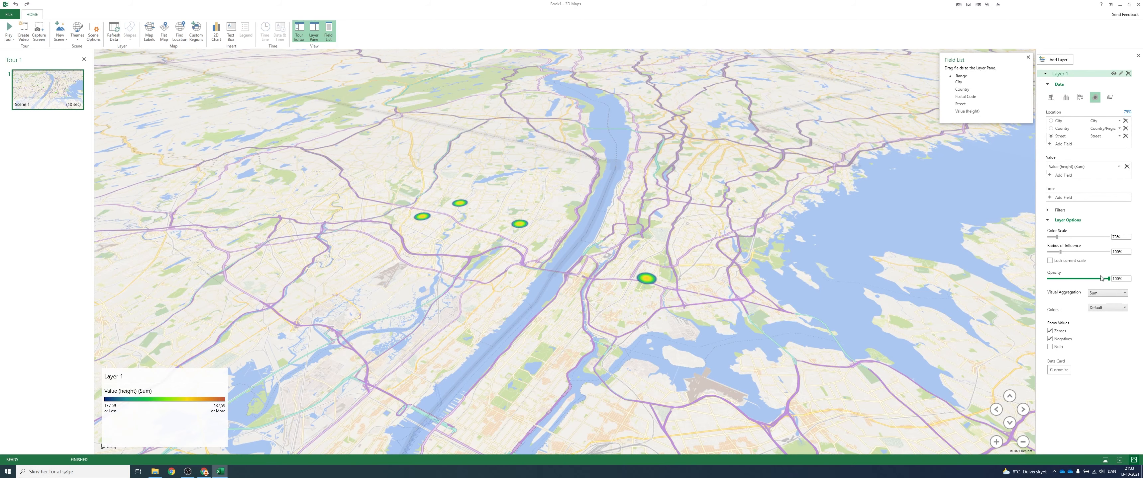
{"action": "left_click", "coordinate": [1051, 97]}
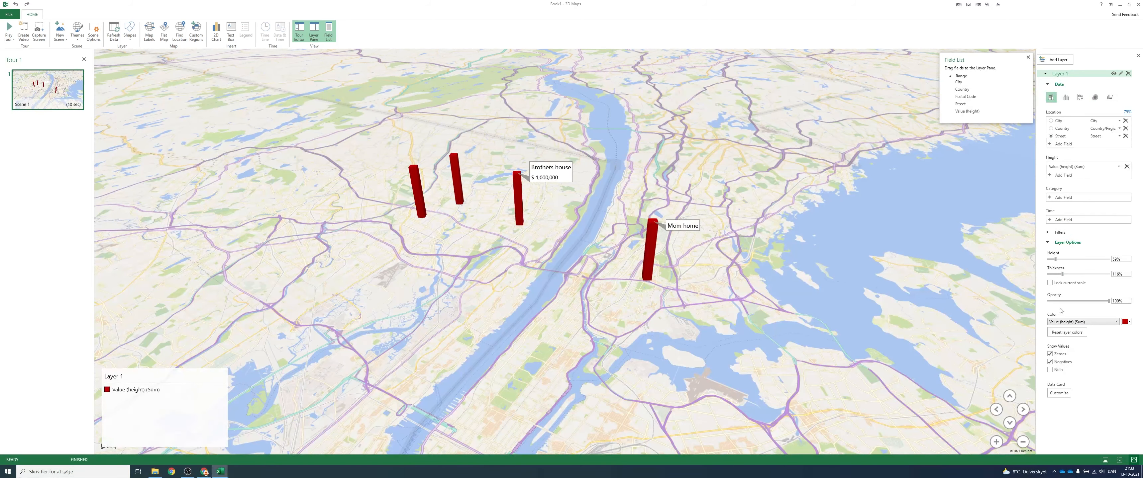
- Try lowering the columns' opacity to about 28% and inspect the Mom home column up close
{"action": "left_click_drag", "start_coordinate": [1109, 301], "coordinate": [1062, 302]}
{"action": "scroll", "coordinate": [697, 280], "scroll_direction": "up", "scroll_amount": 5}
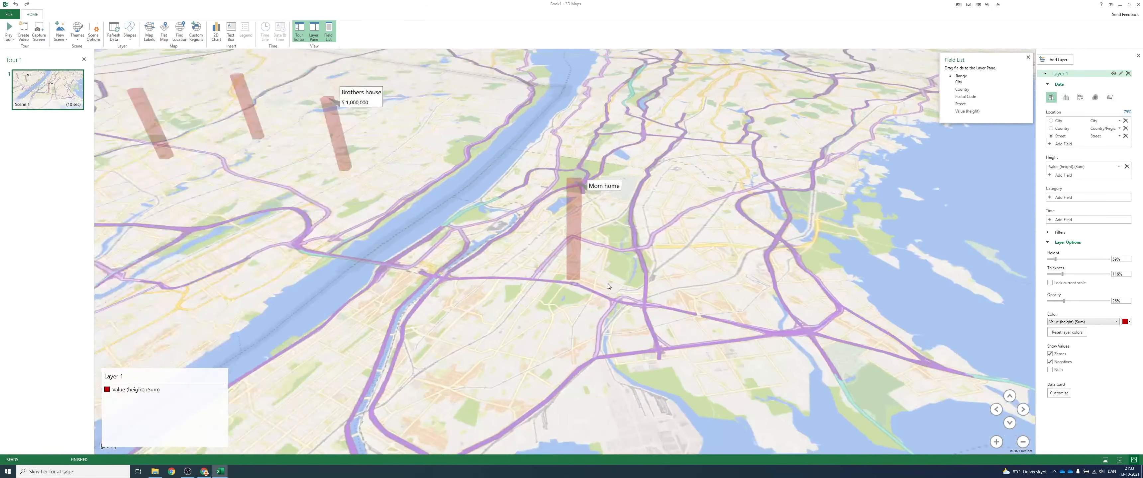
{"action": "left_click_drag", "start_coordinate": [586, 270], "coordinate": [605, 289]}
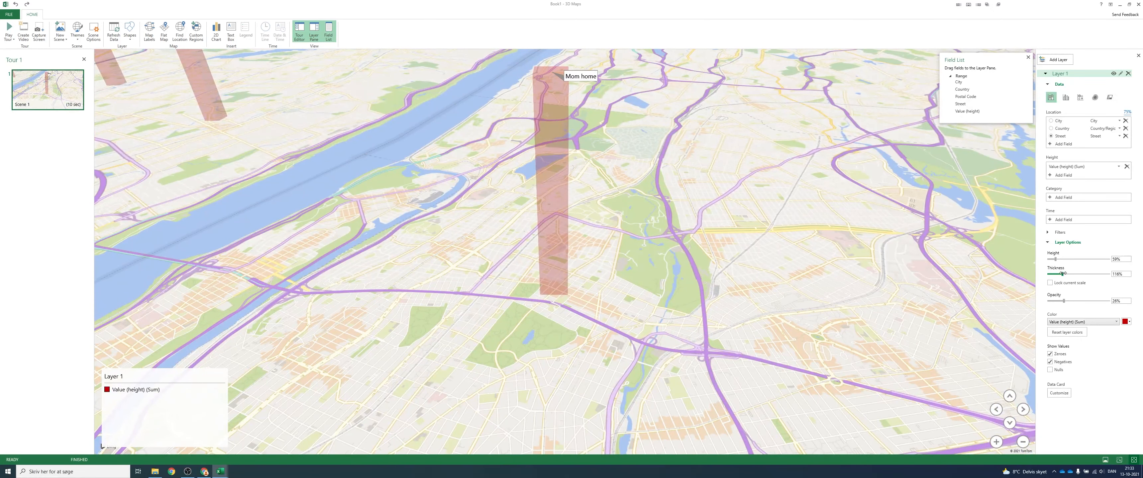
- Thin the columns to about 13% thickness and set their opacity to 100%
{"action": "left_click_drag", "start_coordinate": [1062, 274], "coordinate": [1052, 274]}
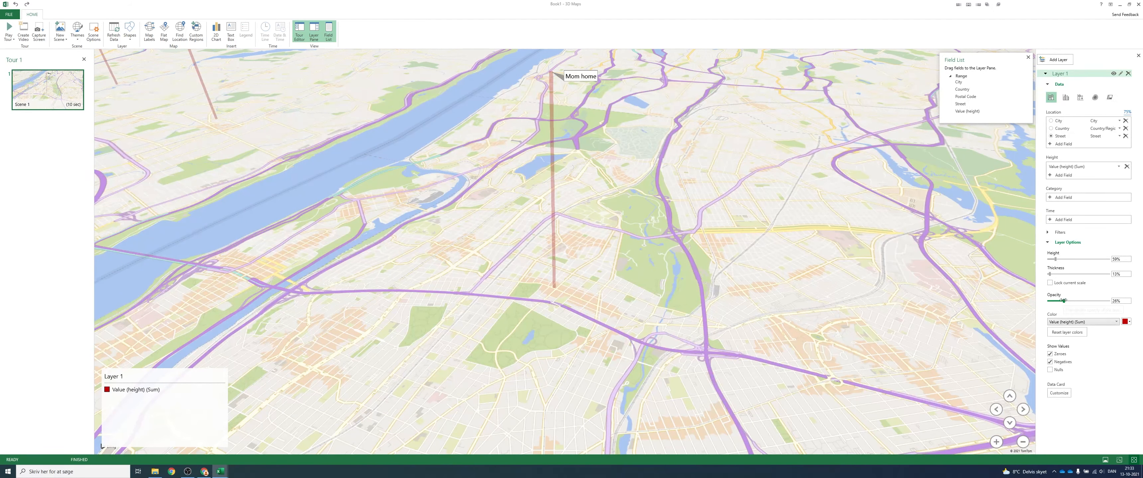
{"action": "left_click_drag", "start_coordinate": [1063, 301], "coordinate": [1127, 295]}
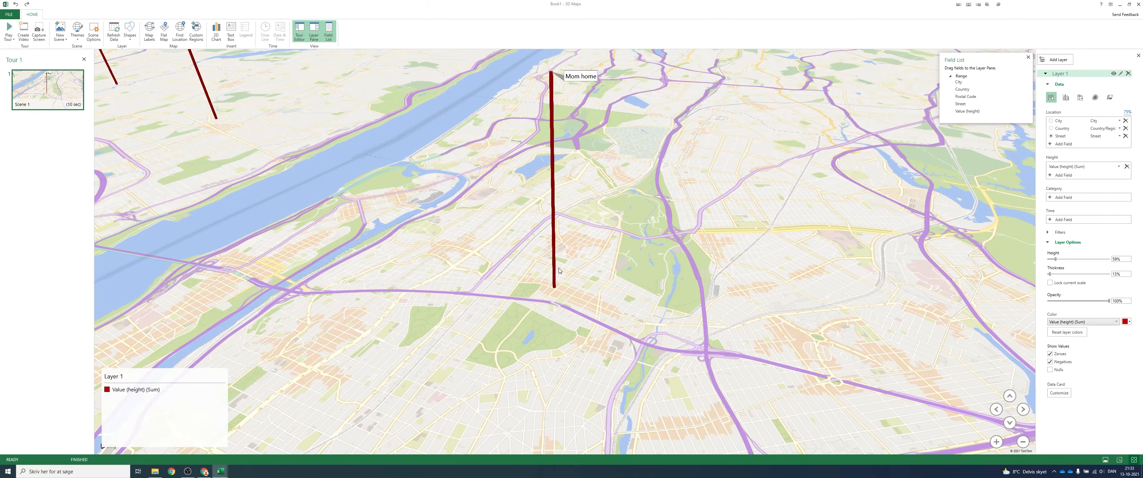
{"action": "scroll", "coordinate": [665, 224], "scroll_direction": "down", "scroll_amount": 5}
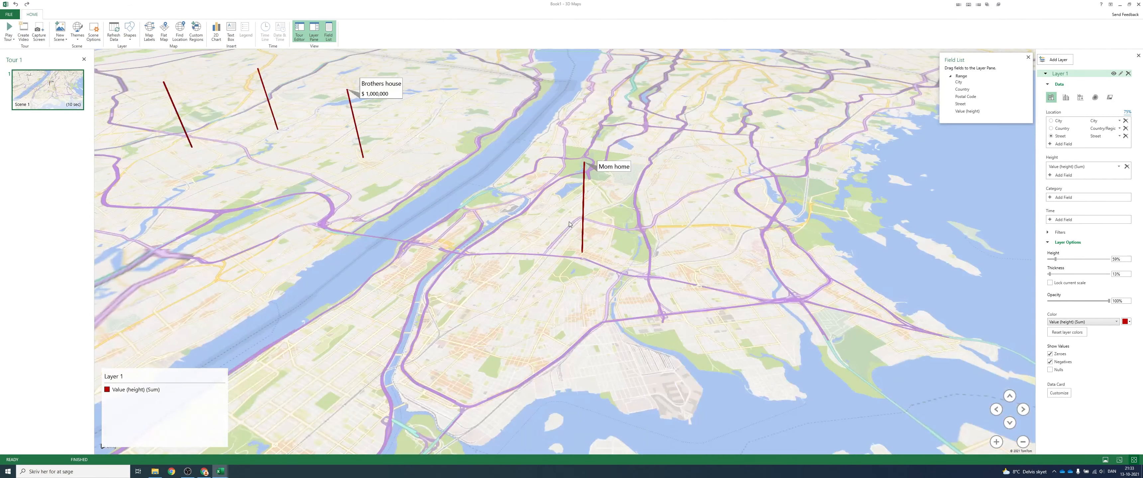
- Capture the map view with all columns and annotations in frame, close 3D Maps, and paste the capture into the worksheet at cell H4
{"action": "left_click_drag", "start_coordinate": [581, 220], "coordinate": [561, 257]}
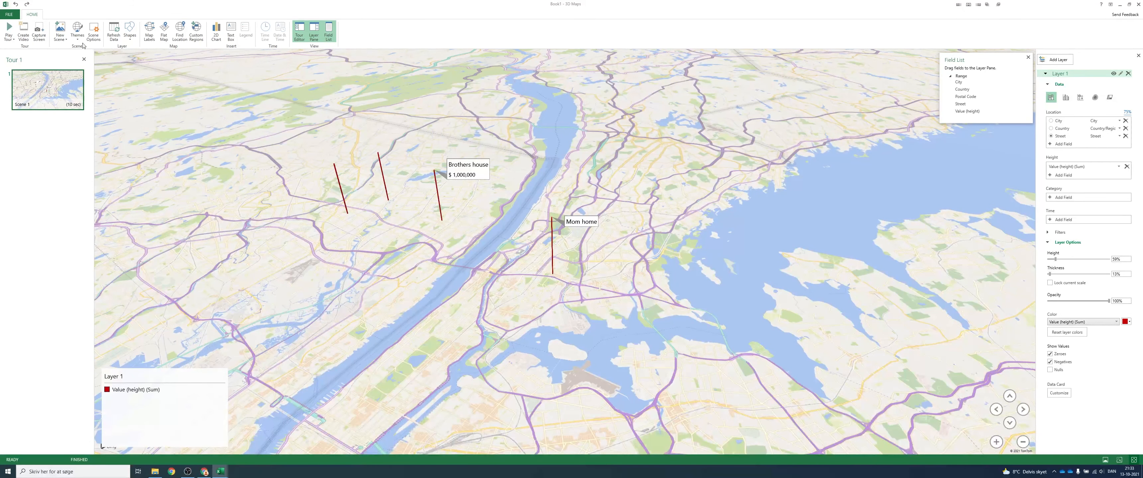
{"action": "left_click", "coordinate": [39, 32]}
{"action": "left_click", "coordinate": [1139, 4]}
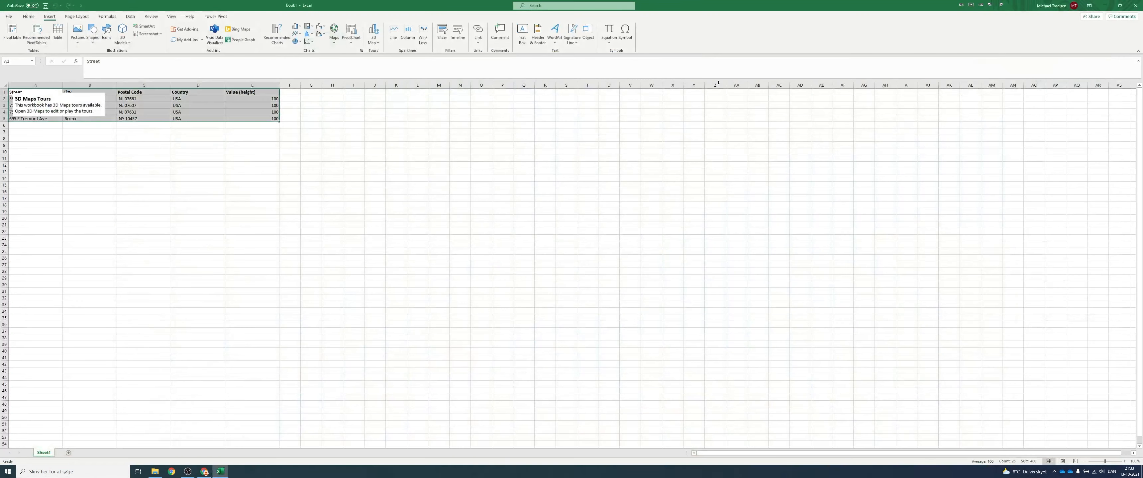
{"action": "left_click", "coordinate": [332, 113]}
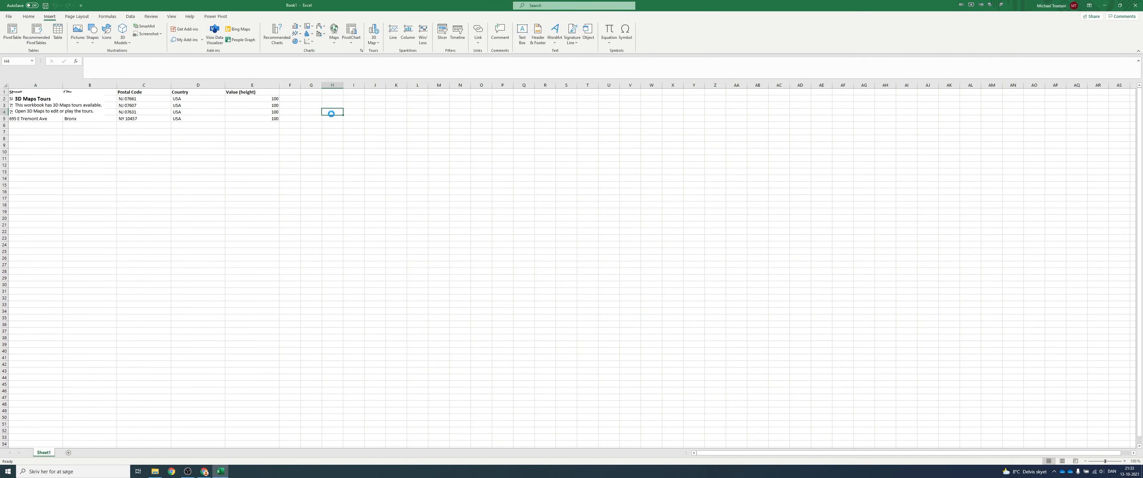
{"action": "key", "text": "ctrl+v"}
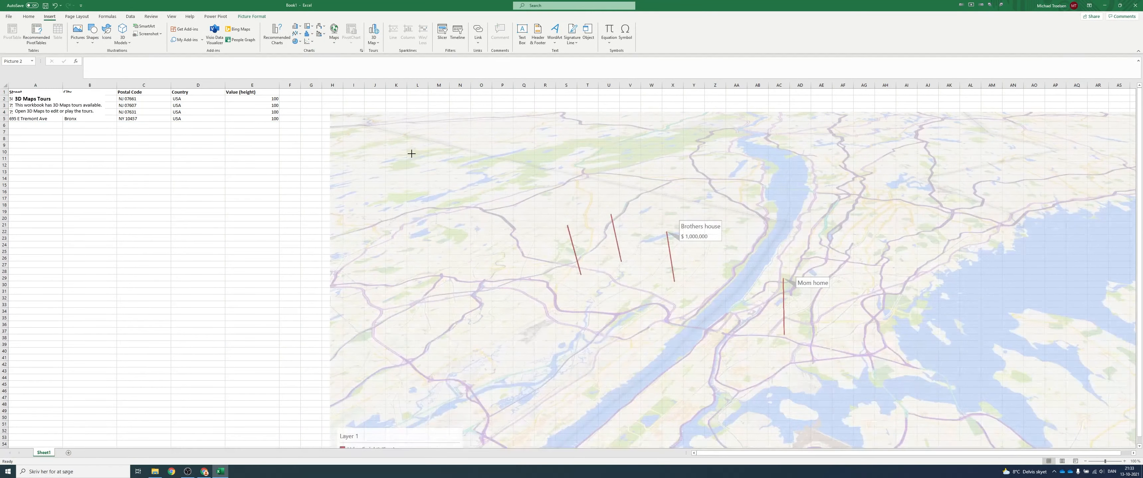
- Shrink the pasted map picture, place it beside the address table, and deselect it
{"action": "left_click_drag", "start_coordinate": [411, 154], "coordinate": [799, 303]}
{"action": "left_click_drag", "start_coordinate": [997, 391], "coordinate": [516, 172]}
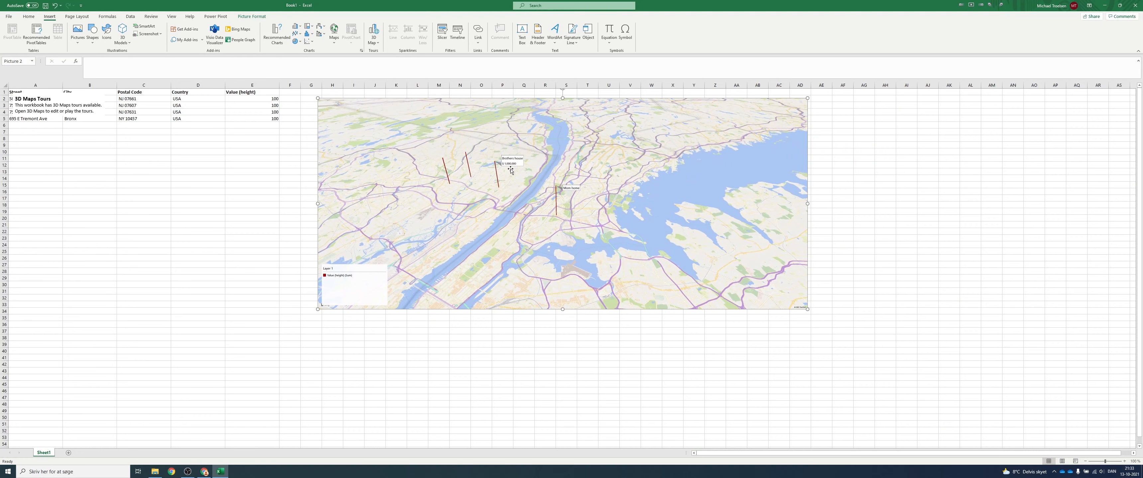
{"action": "left_click", "coordinate": [286, 171]}
{"action": "left_click", "coordinate": [268, 227]}
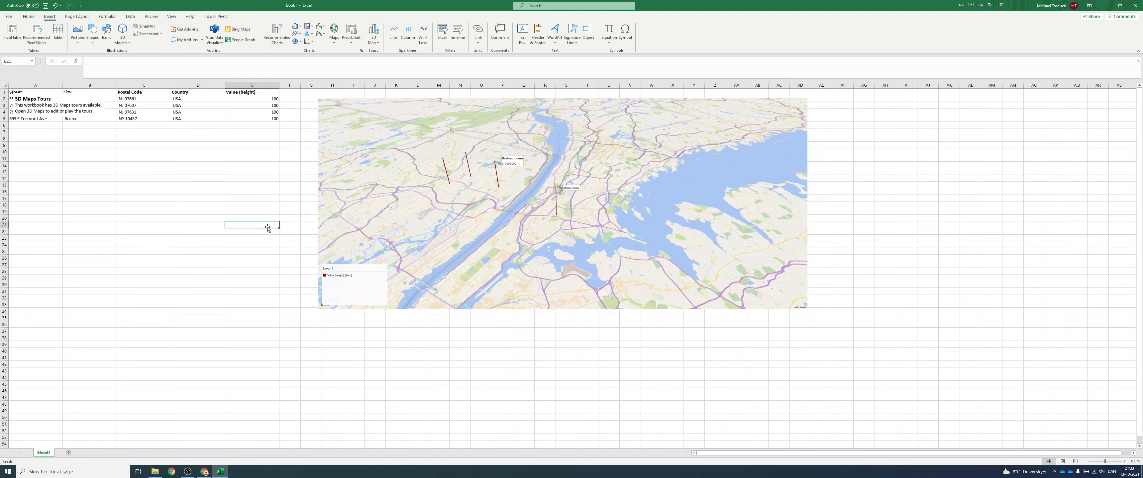
{"action": "left_click", "coordinate": [200, 265]}
{"action": "left_click", "coordinate": [355, 358]}
{"action": "left_click", "coordinate": [228, 226]}
- Reopen the workbook's existing tour in 3D Maps
{"action": "left_click", "coordinate": [374, 40]}
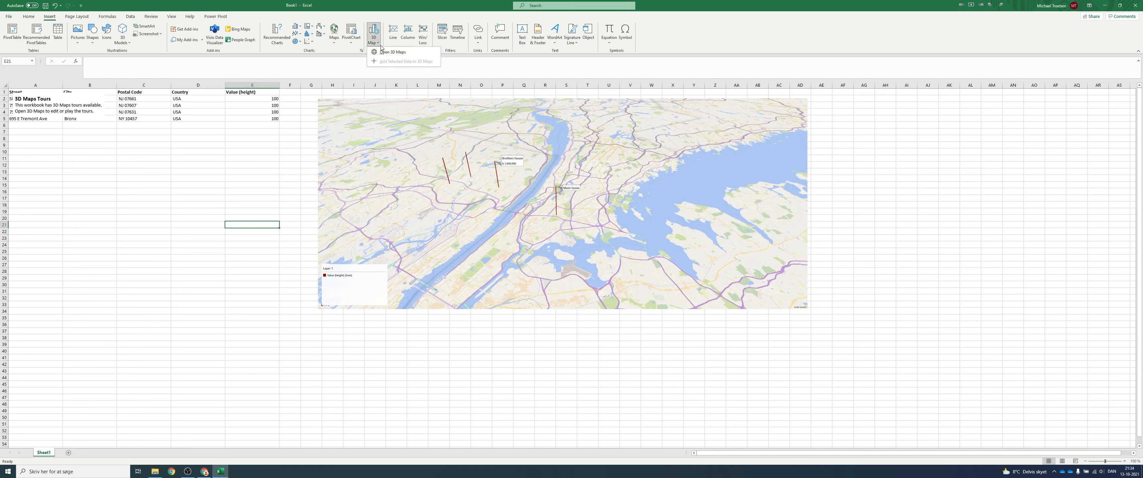
{"action": "left_click", "coordinate": [384, 52]}
{"action": "left_click", "coordinate": [591, 186]}
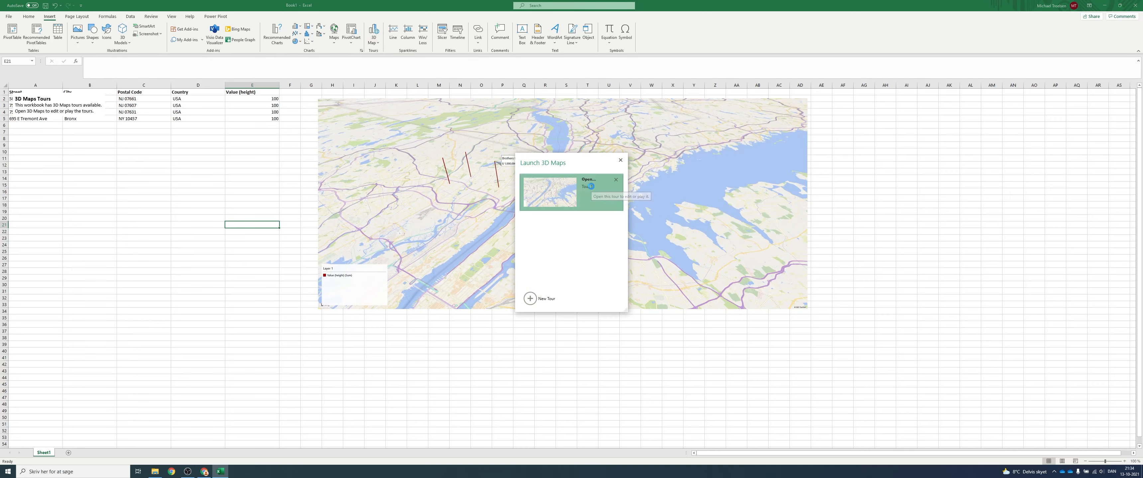